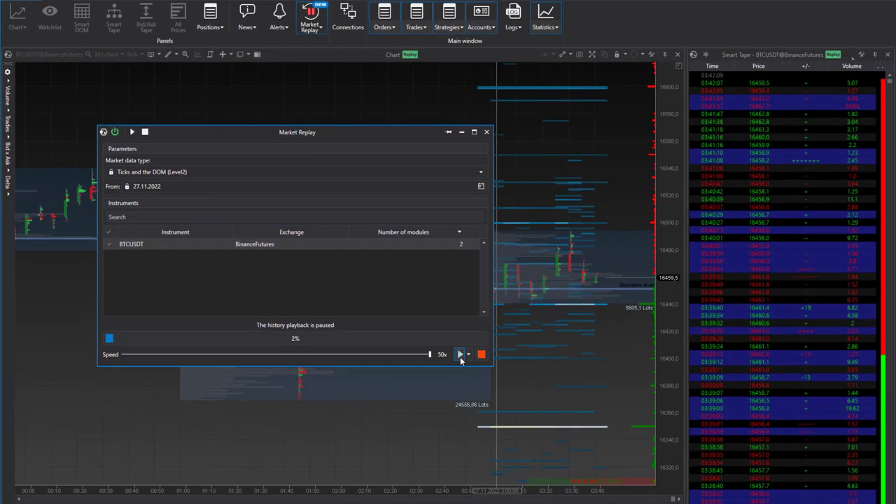
Resume the BTCUSDT history playback with the Market Replay Play control.
click(461, 355)
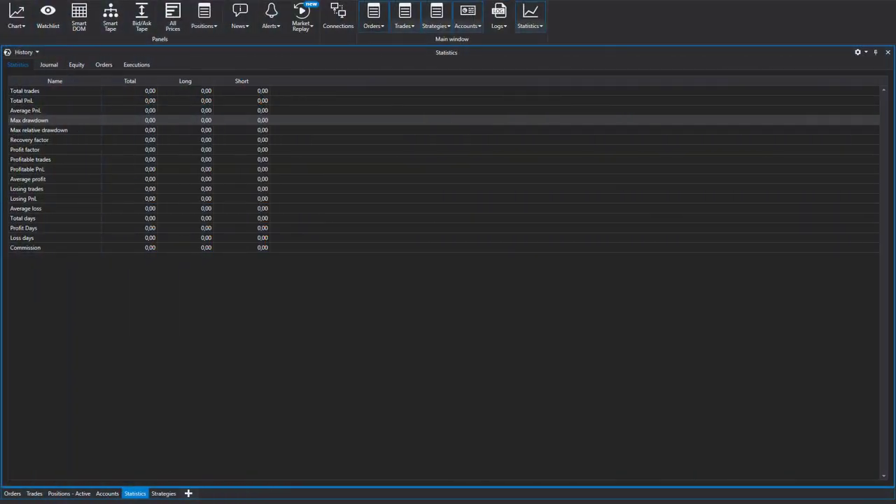
Open a new BTCUSDT@BinanceFutures tick chart and dock it across the main workspace.
click(24, 12)
click(470, 184)
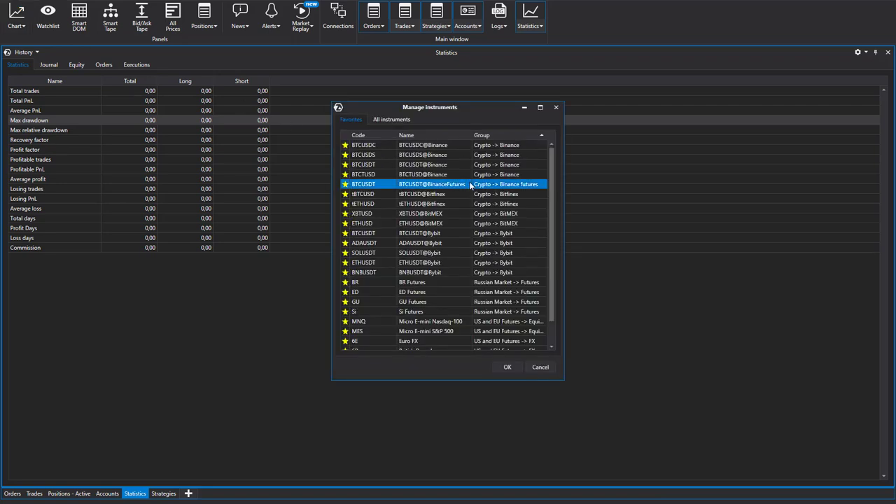
click(509, 367)
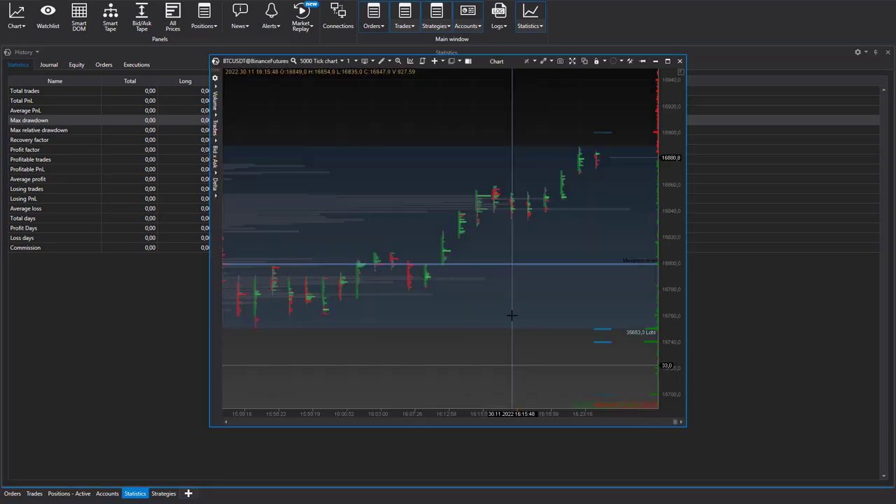
drag(504, 64, 451, 272)
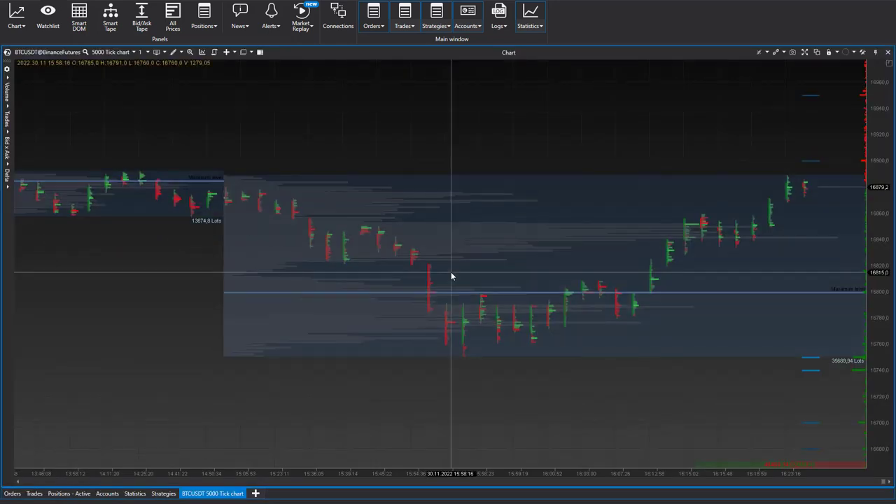
Add the Delta indicator from the Bid x Ask, Delta, Volume group to the BTCUSDT chart.
key(ctrl+i)
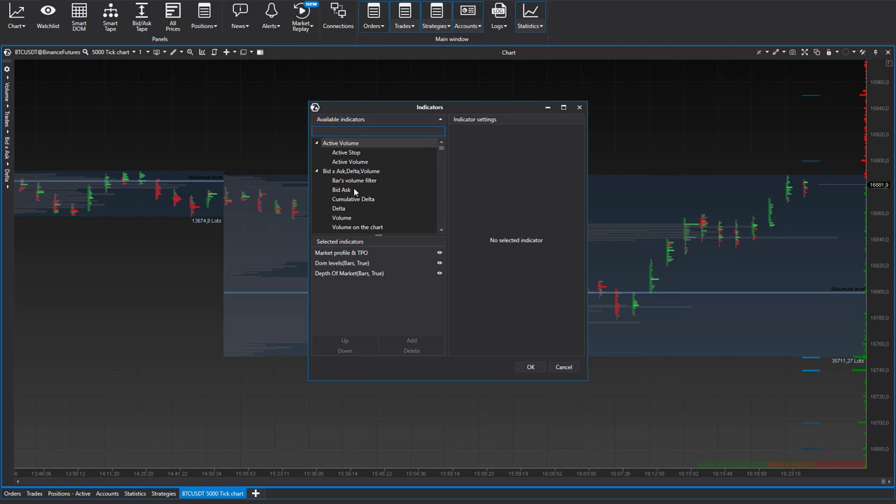
scroll(354, 192, down, 1)
click(353, 182)
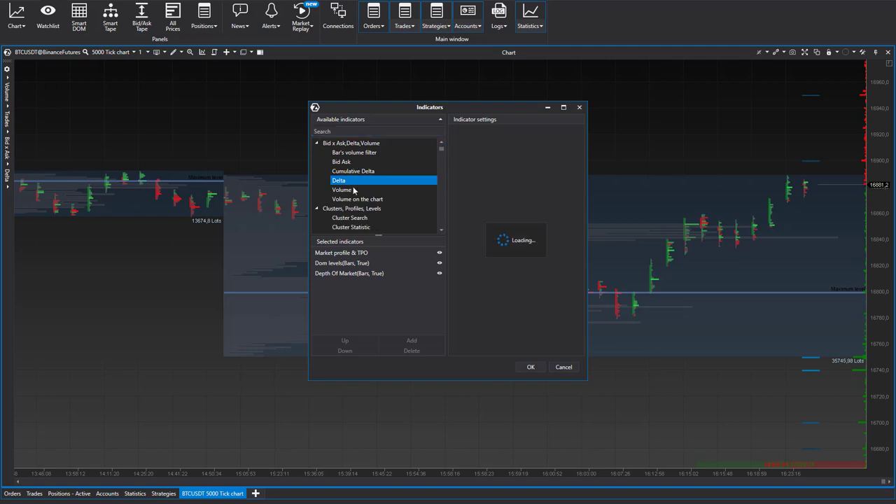
click(412, 340)
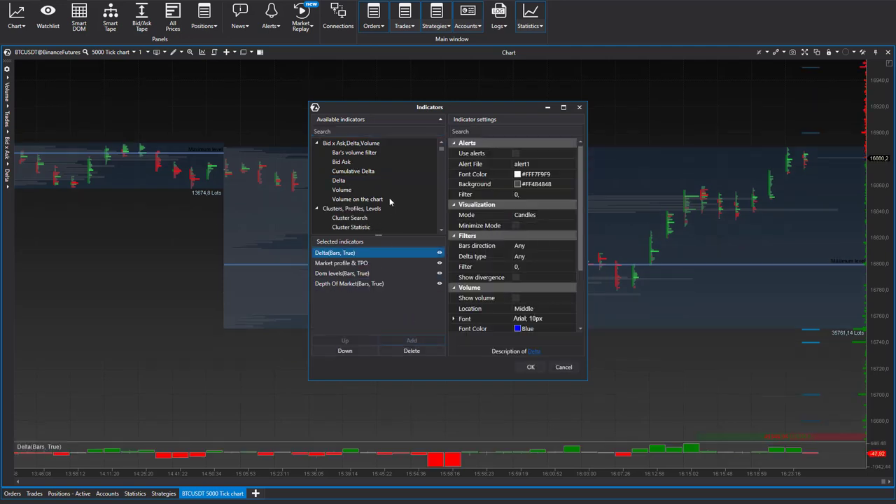
scroll(384, 192, down, 2)
scroll(384, 194, down, 2)
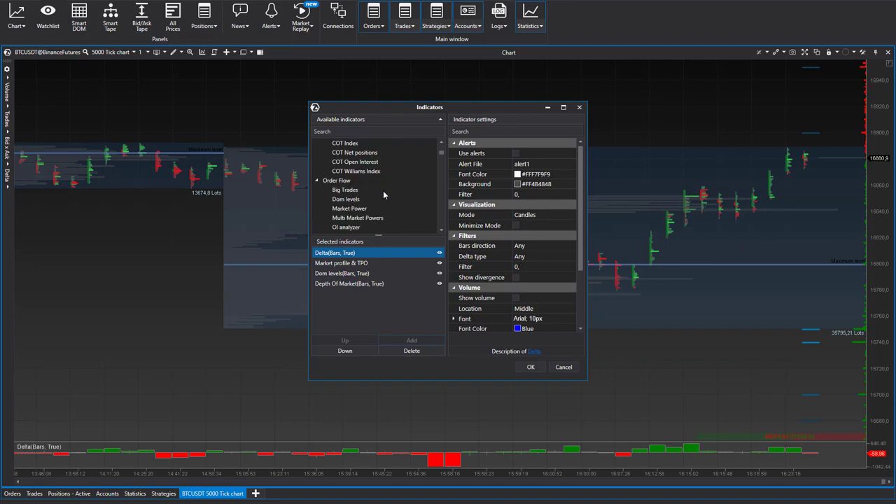
scroll(384, 194, down, 1)
scroll(383, 194, down, 1)
scroll(384, 196, down, 1)
scroll(383, 197, down, 3)
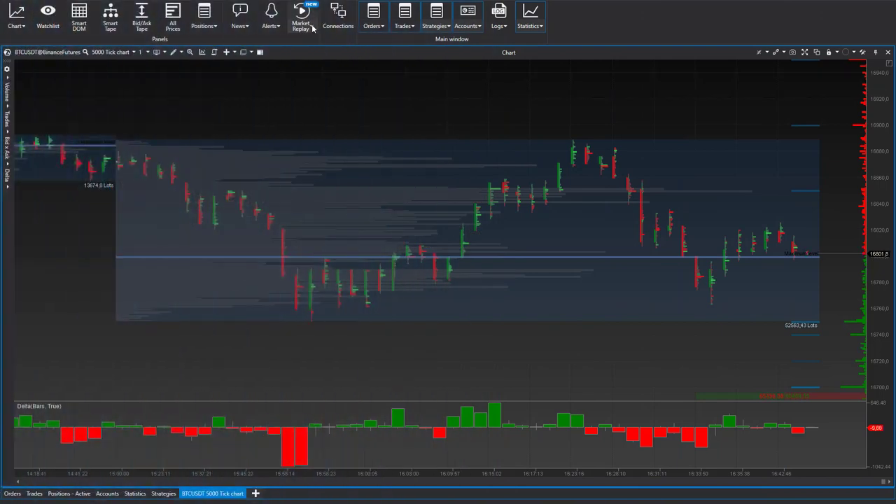
Connect Market Replay and confirm Ticks and the DOM data from 27.11.2022.
click(302, 17)
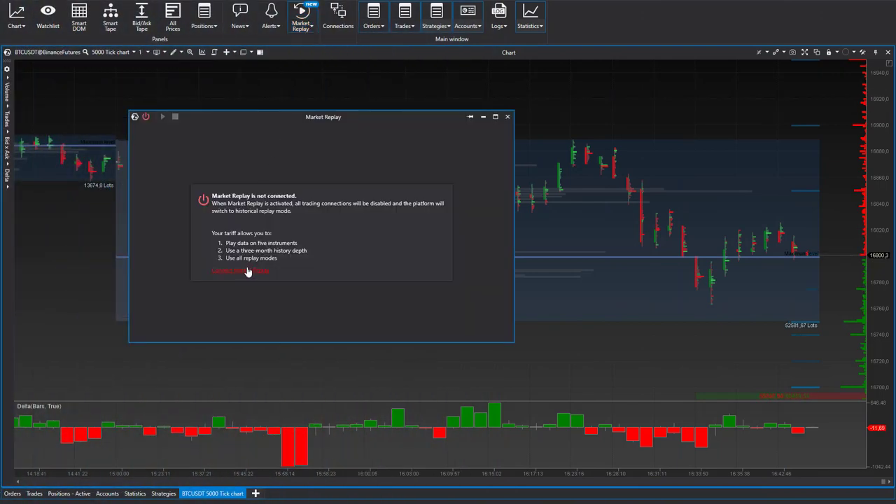
click(247, 272)
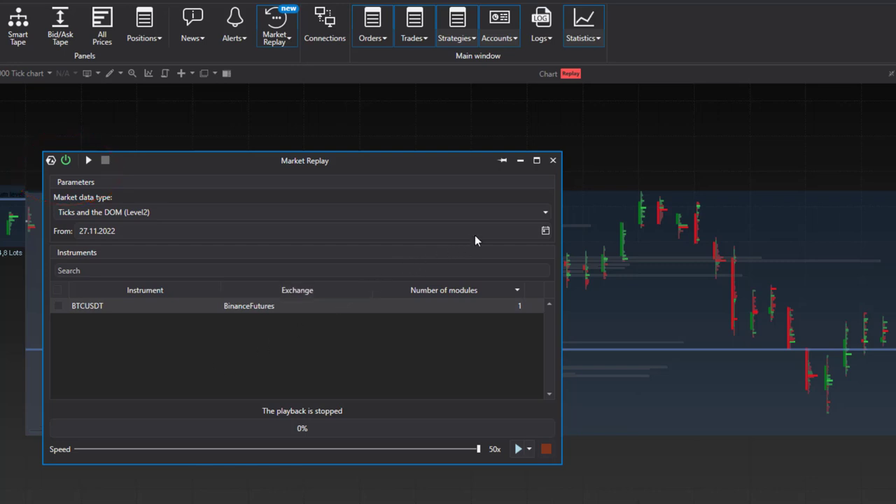
click(502, 215)
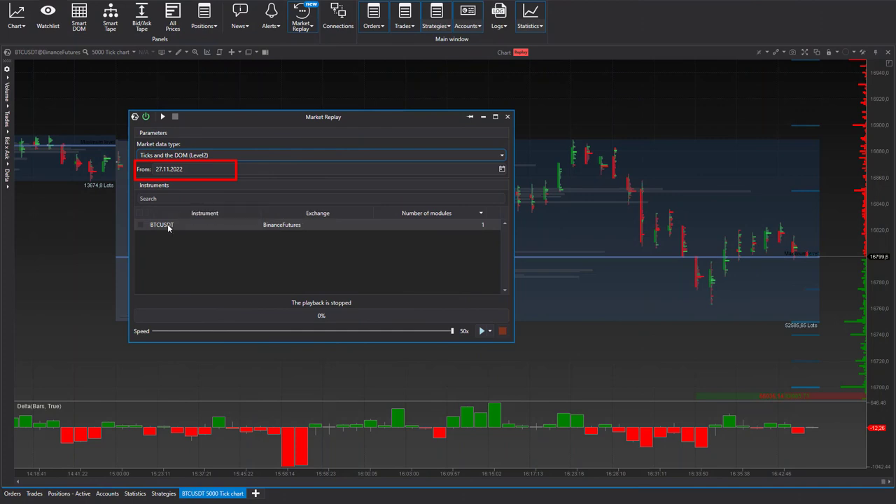
Tick BTCUSDT in the replay instruments list and start its playback at 10x speed.
click(141, 225)
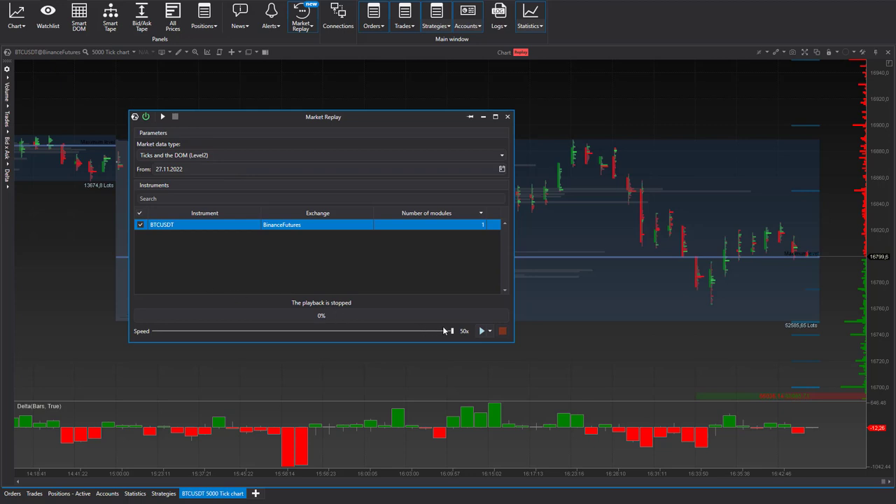
click(482, 332)
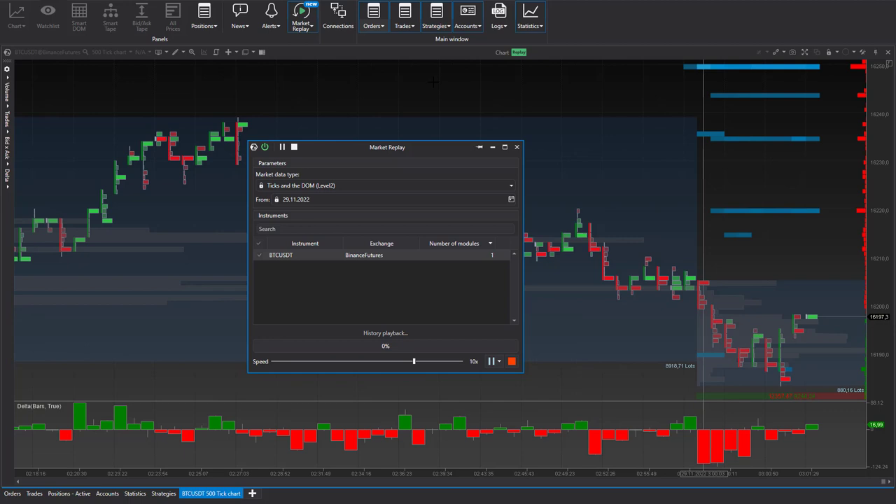
Dock the Market Replay panel on the left and pan the chart to the latest bars.
mouse_move(430, 148)
mouse_down()
mouse_move(383, 207)
mouse_move(81, 213)
mouse_move(14, 274)
mouse_up()
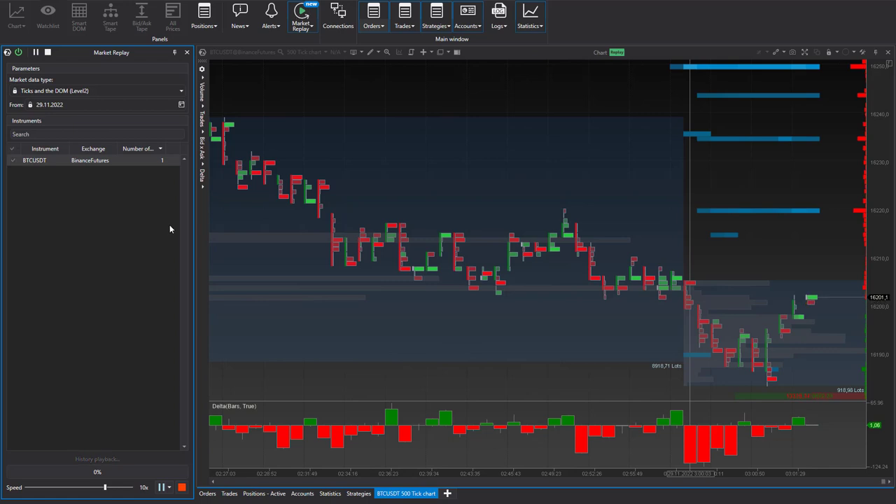
click(539, 203)
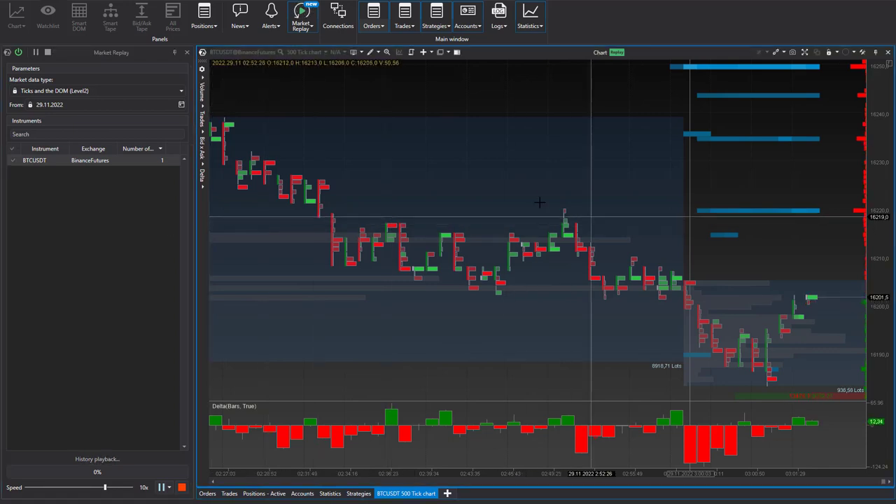
drag(539, 203, 357, 155)
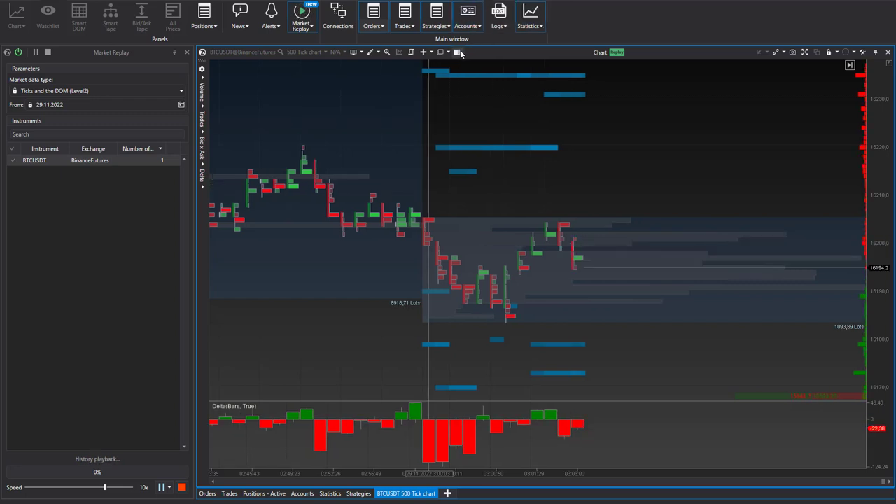
Buy one BTCUSDT lot from the chart trading panel, then close it for 12.80 profit.
click(457, 53)
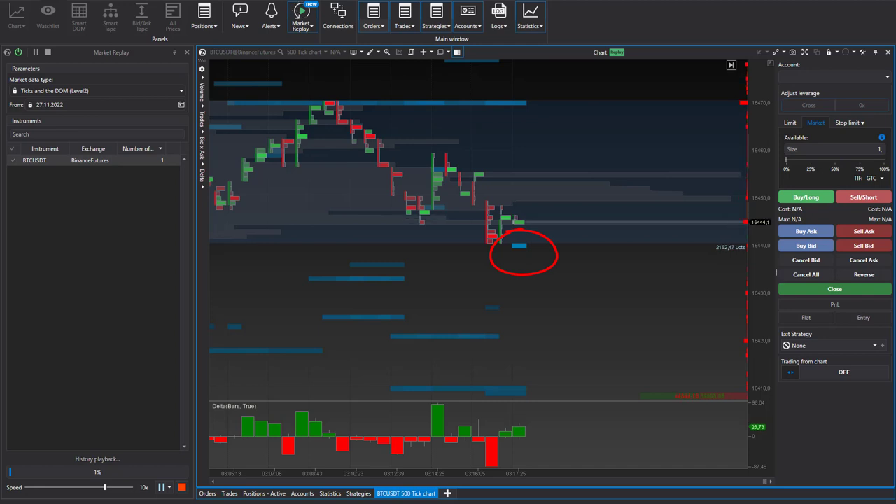
click(826, 246)
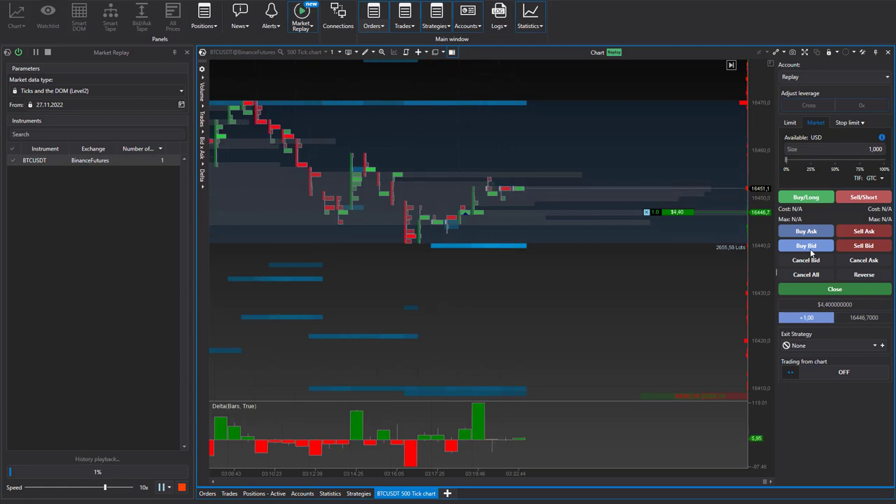
click(823, 289)
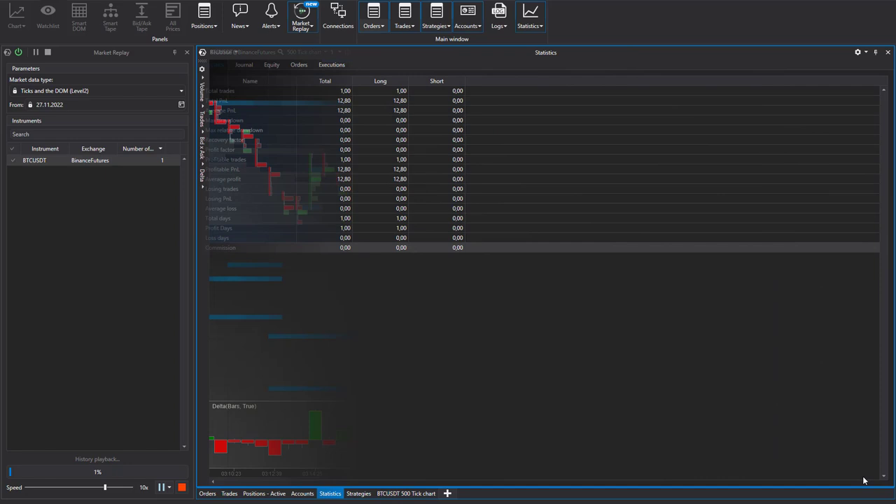
Check Total trades (1), Total PnL 12,80, zero max drawdown, relative drawdown and recovery factor.
click(232, 95)
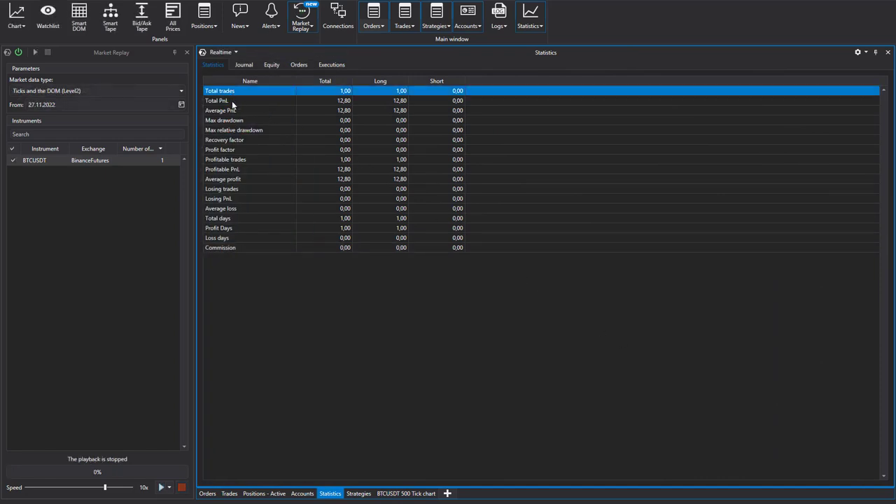
click(232, 101)
click(230, 121)
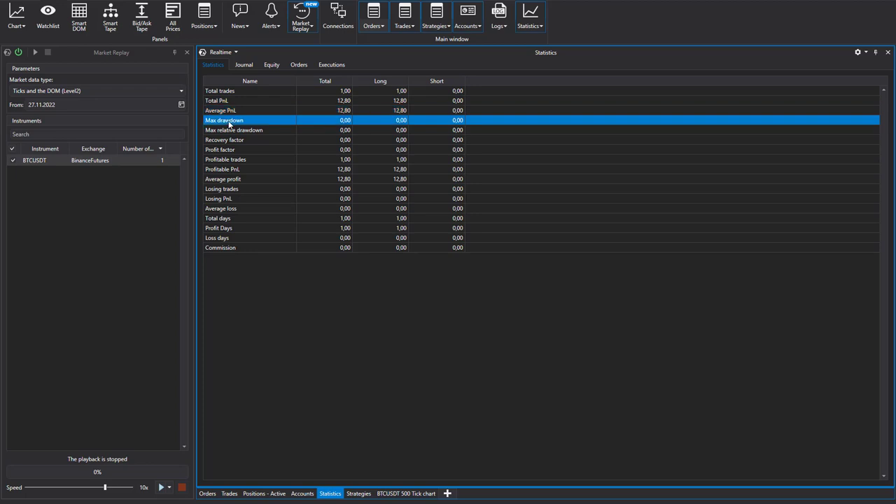
click(227, 130)
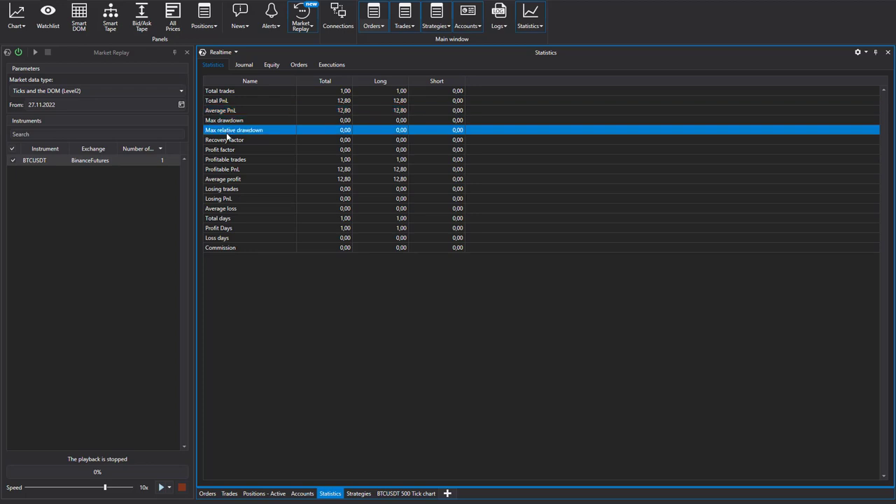
click(225, 141)
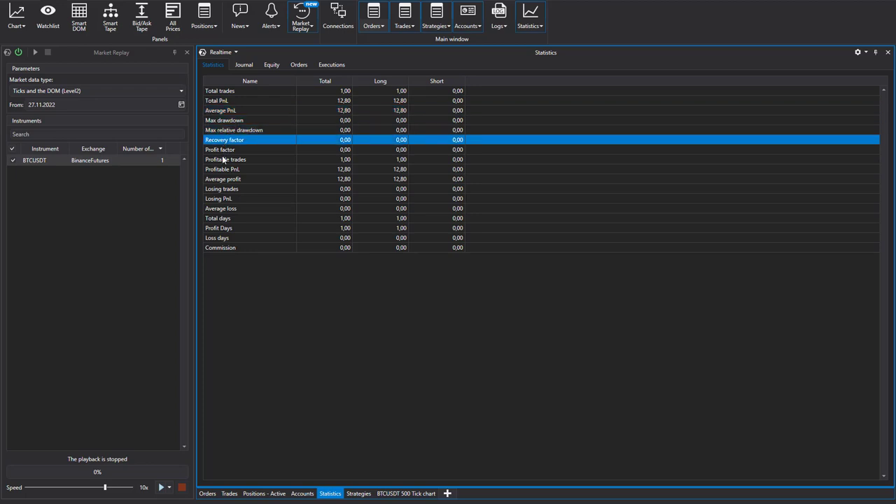